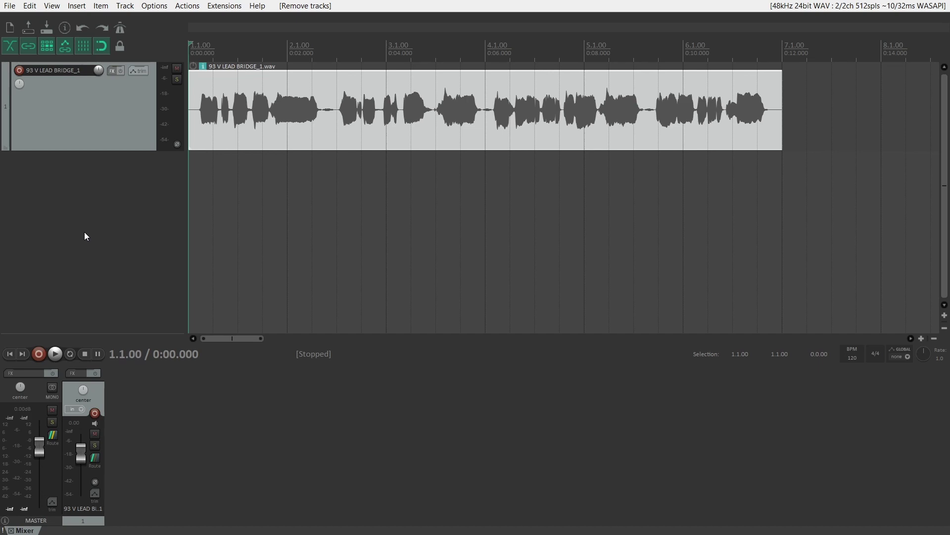
- Select the 93 V LEAD BRIDGE_1 track and compare its available track controls with the mixer hidden and shown
{"action": "left_click", "coordinate": [96, 131]}
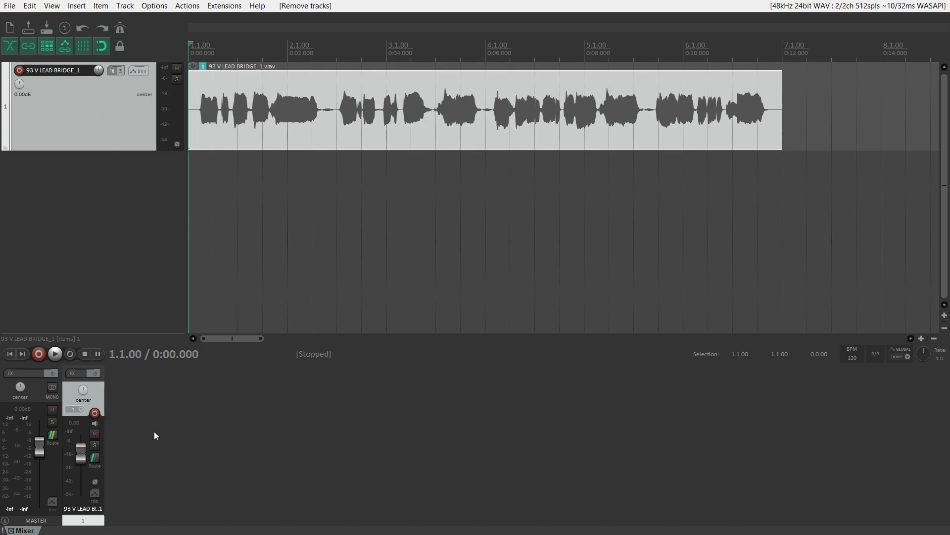
{"action": "key", "text": "ctrl+m"}
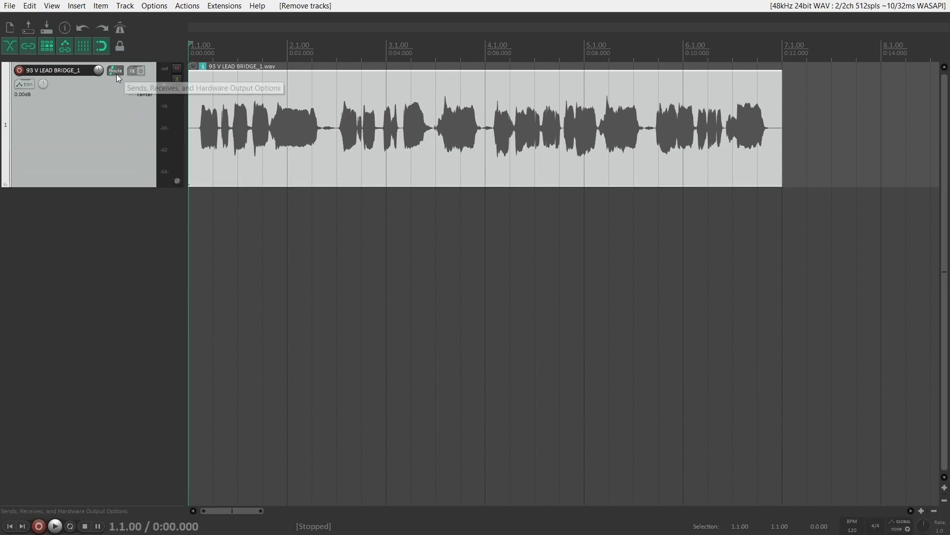
{"action": "key", "text": "ctrl+m"}
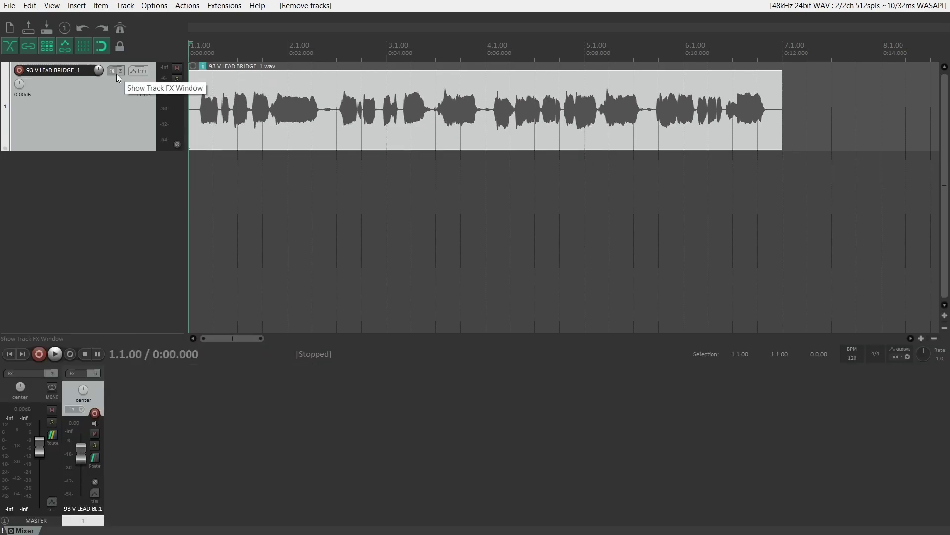
{"action": "key", "text": "ctrl+m"}
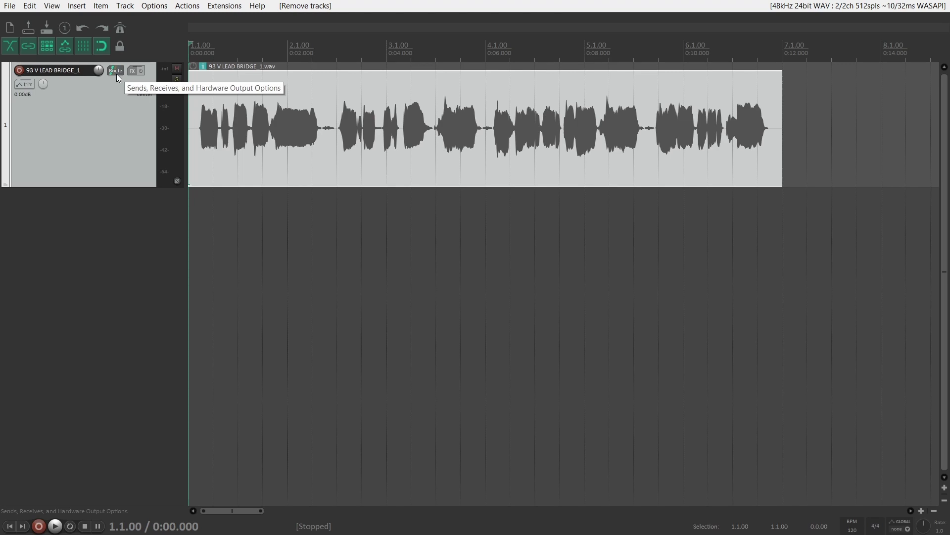
{"action": "key", "text": "ctrl+m"}
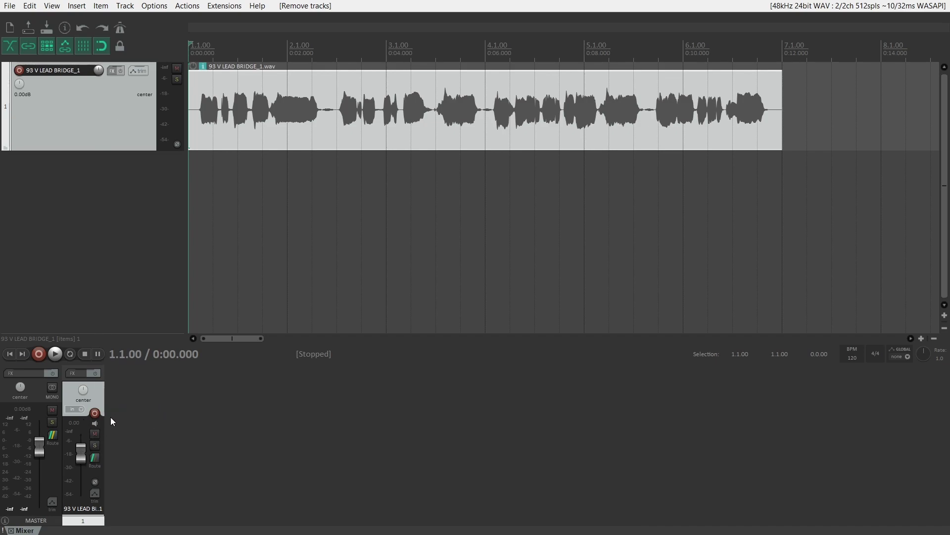
- In the theme adjuster's Track Control Panel settings, stop hiding the Routing control when the mixer is visible
{"action": "left_click", "coordinate": [162, 8]}
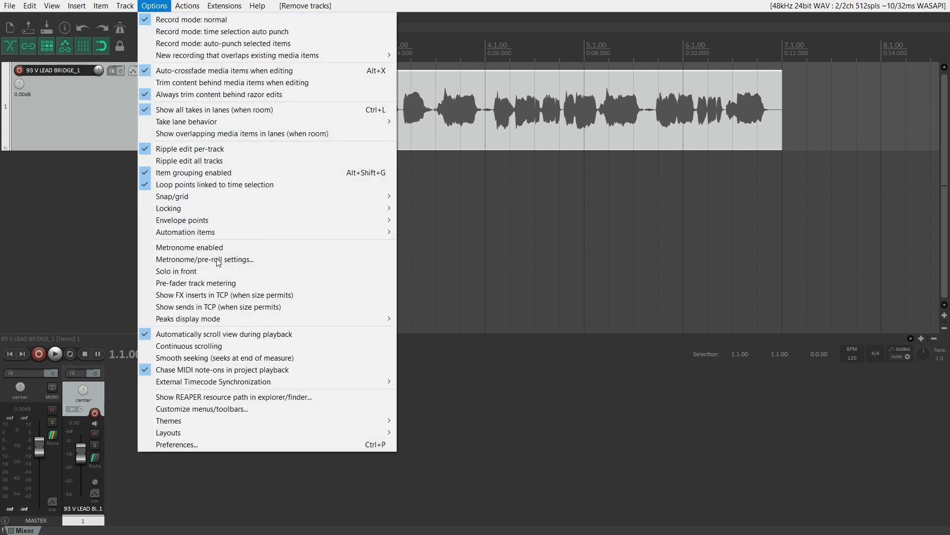
{"action": "mouse_move", "coordinate": [249, 420]}
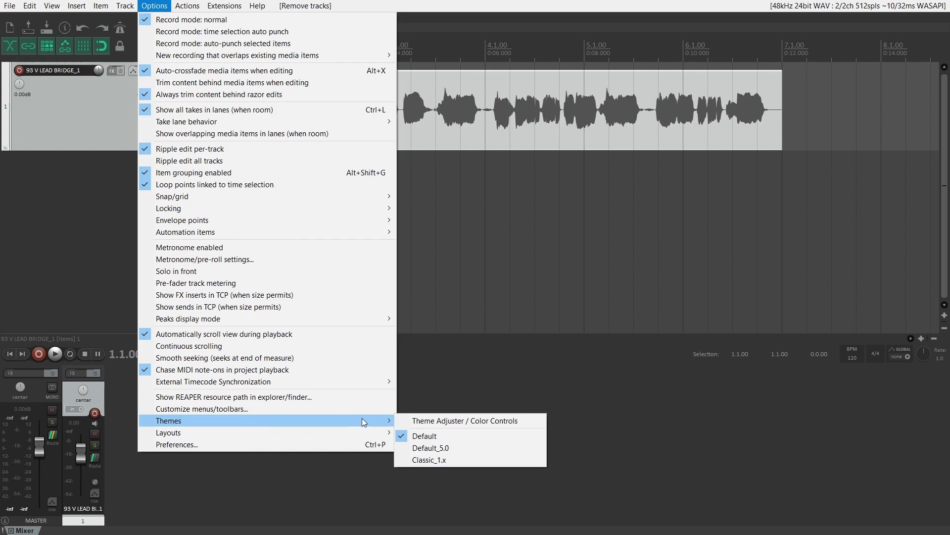
{"action": "left_click", "coordinate": [445, 425]}
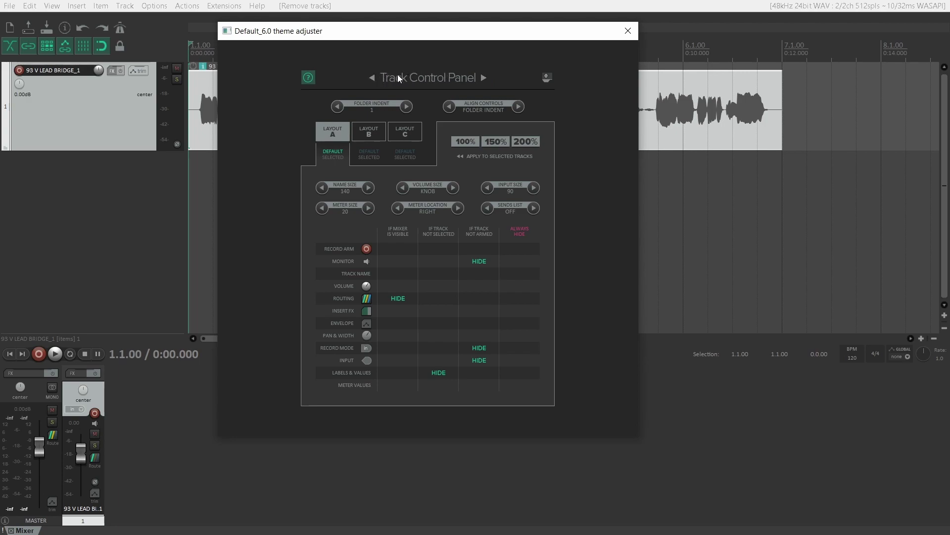
{"action": "left_click", "coordinate": [483, 78]}
{"action": "left_click", "coordinate": [483, 78]}
{"action": "left_click", "coordinate": [483, 78]}
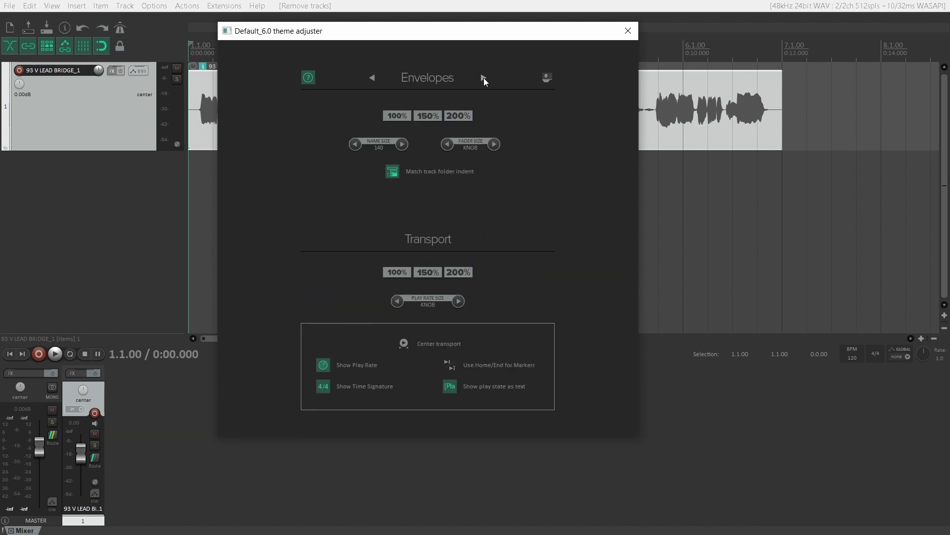
{"action": "left_click", "coordinate": [483, 78]}
{"action": "left_click", "coordinate": [483, 78]}
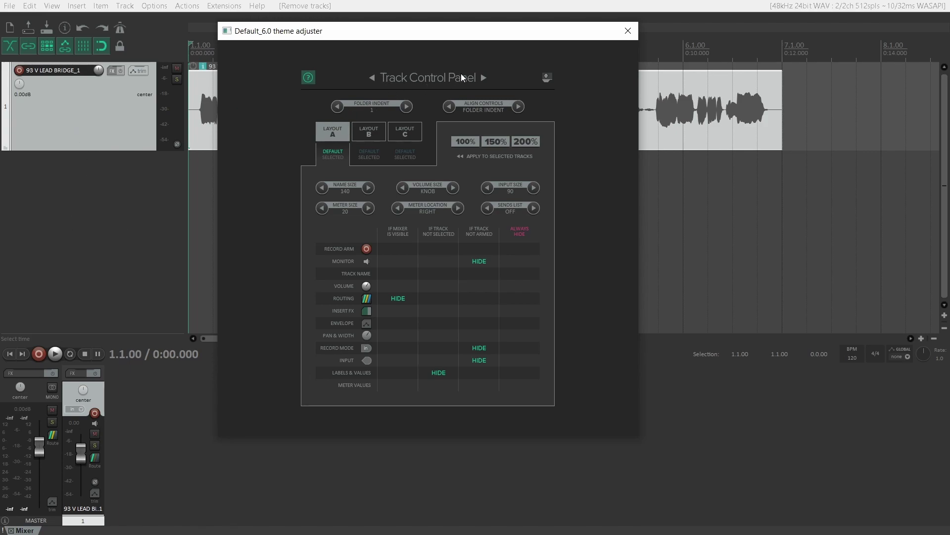
{"action": "left_click", "coordinate": [399, 302]}
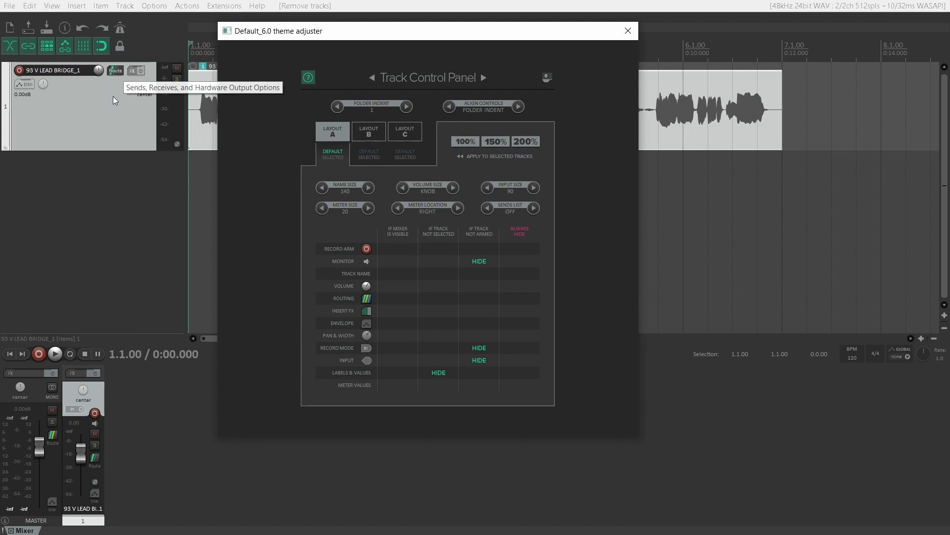
{"action": "left_click", "coordinate": [624, 34]}
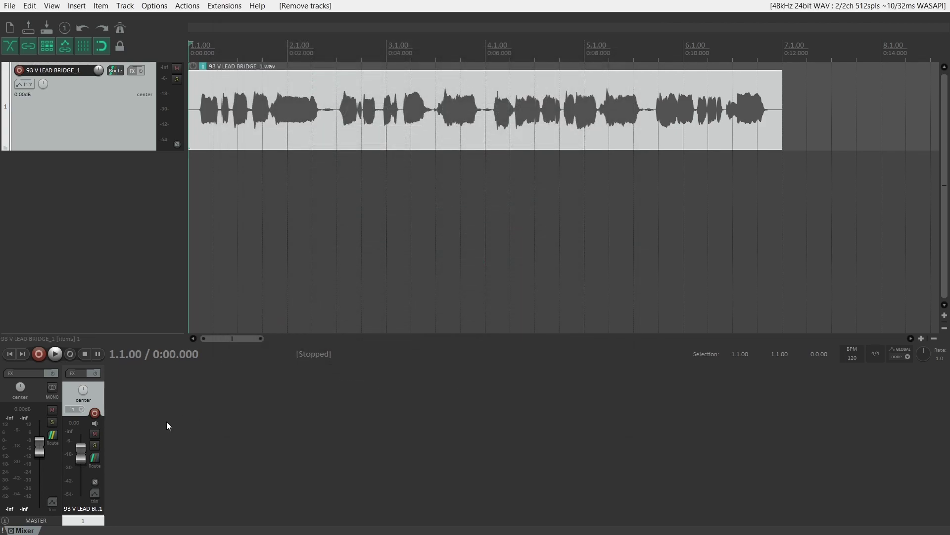
- Hide and show the mixer a few times to check the track's Route control in both views
{"action": "key", "text": "ctrl+m"}
{"action": "key", "text": "ctrl+m"}
{"action": "key", "text": "ctrl+m"}
{"action": "key", "text": "ctrl+m"}
- Add a new track below the lead vocal track and name it REVERB
{"action": "double_click", "coordinate": [117, 196]}
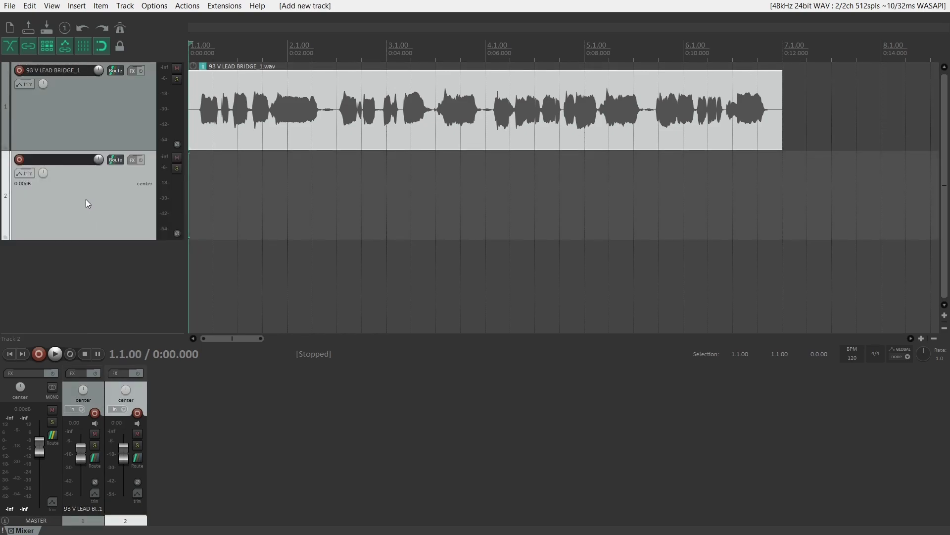
{"action": "double_click", "coordinate": [65, 161]}
{"action": "type", "text": "REVERB"}
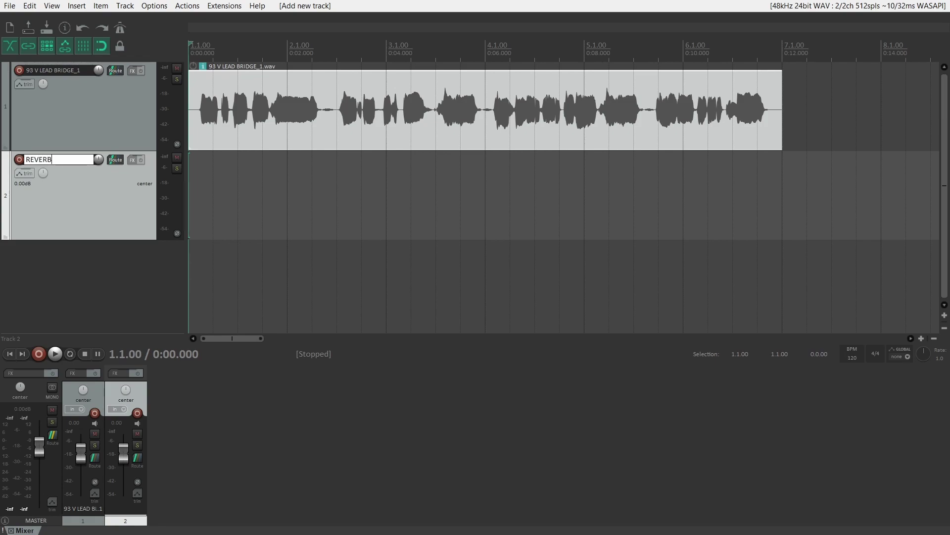
{"action": "key", "text": "Return"}
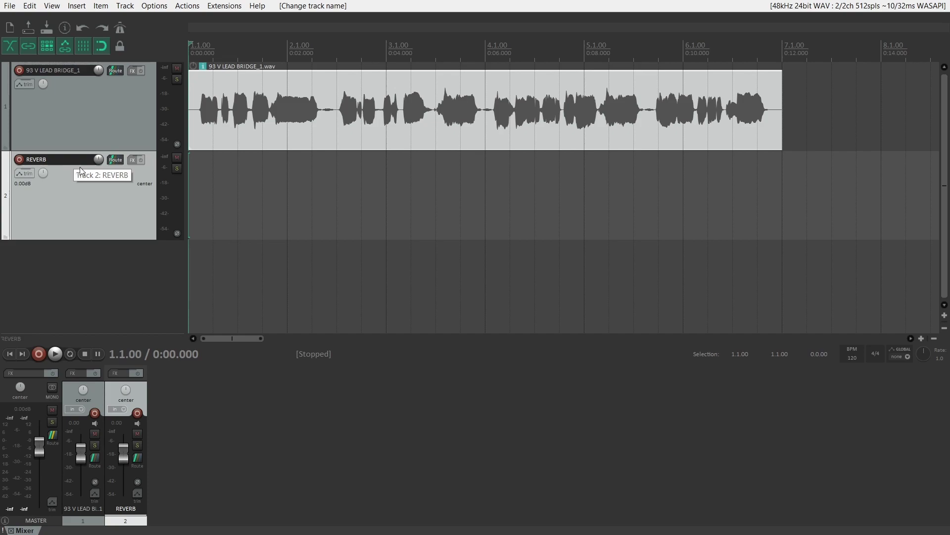
- Add the ValhallaVintageVerb plugin from Valhalla DSP to the REVERB track and move its window clear of the tracks
{"action": "left_click", "coordinate": [130, 160]}
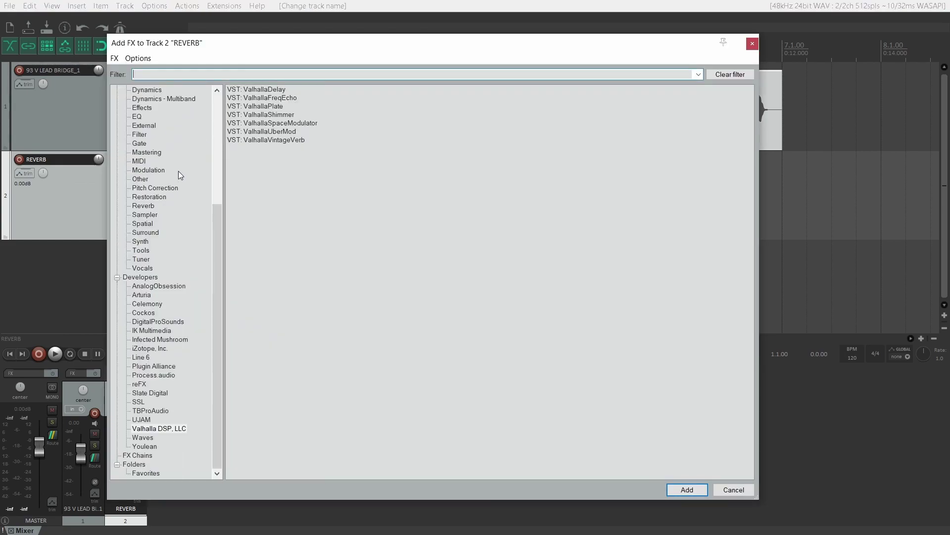
{"action": "left_click", "coordinate": [159, 429]}
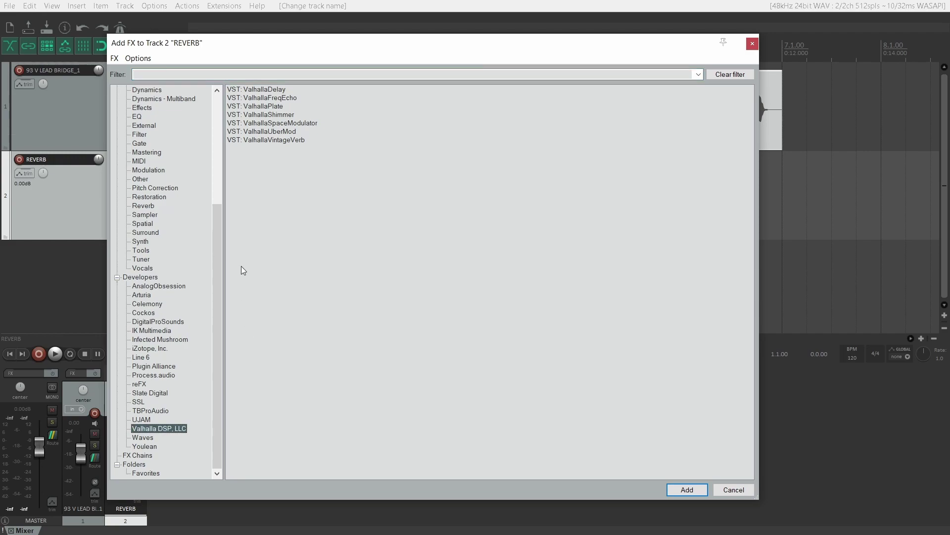
{"action": "double_click", "coordinate": [264, 140]}
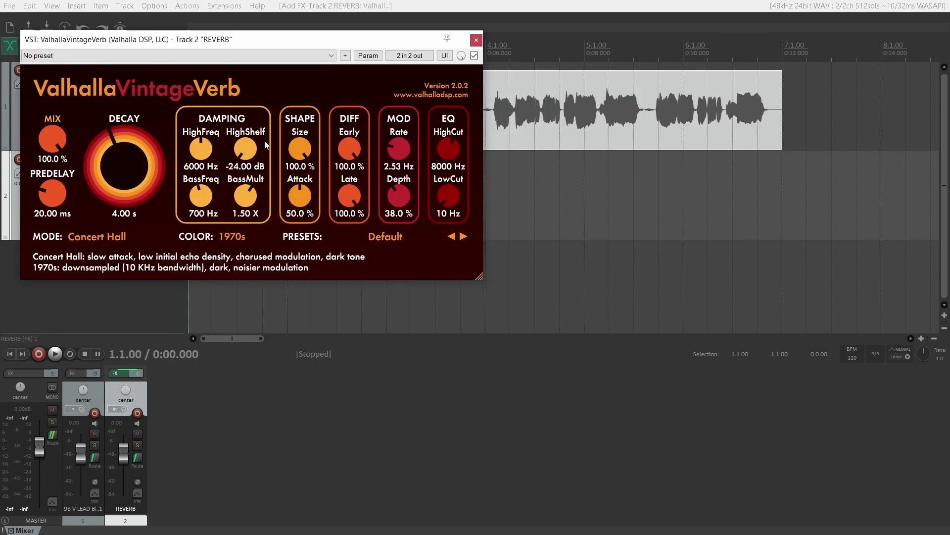
{"action": "left_click_drag", "start_coordinate": [296, 44], "coordinate": [723, 262]}
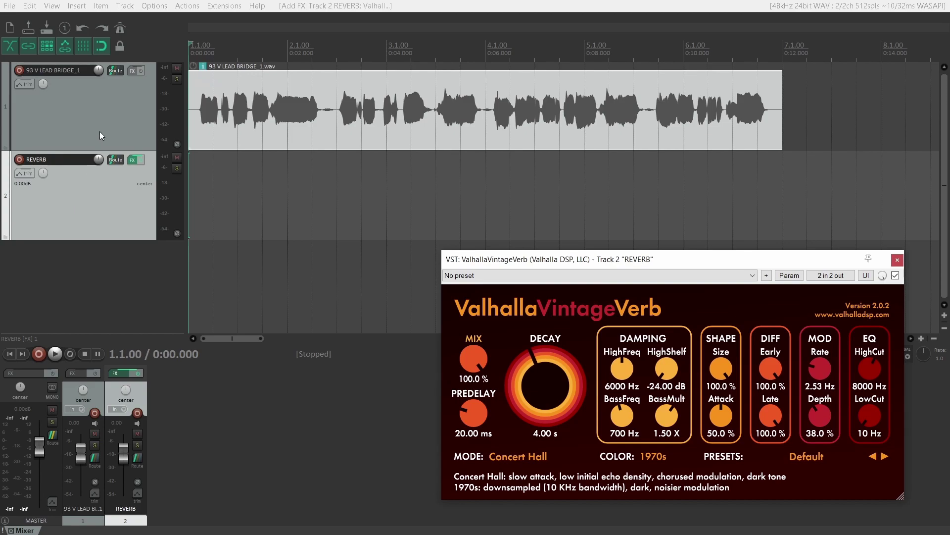
- Create a send from the 93 V LEAD BRIDGE_1 track to the REVERB track and shift the send controls aside
{"action": "left_click", "coordinate": [74, 103]}
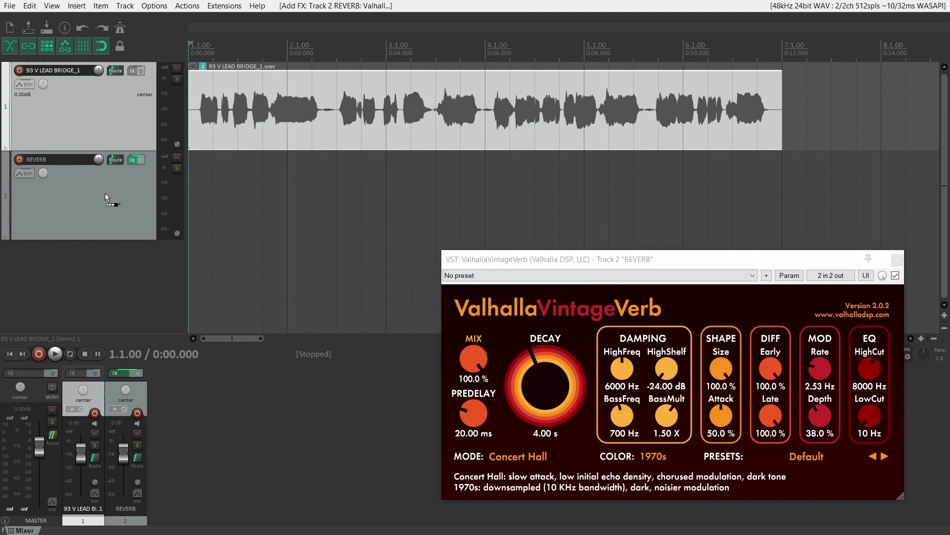
{"action": "left_click_drag", "start_coordinate": [105, 193], "coordinate": [105, 193]}
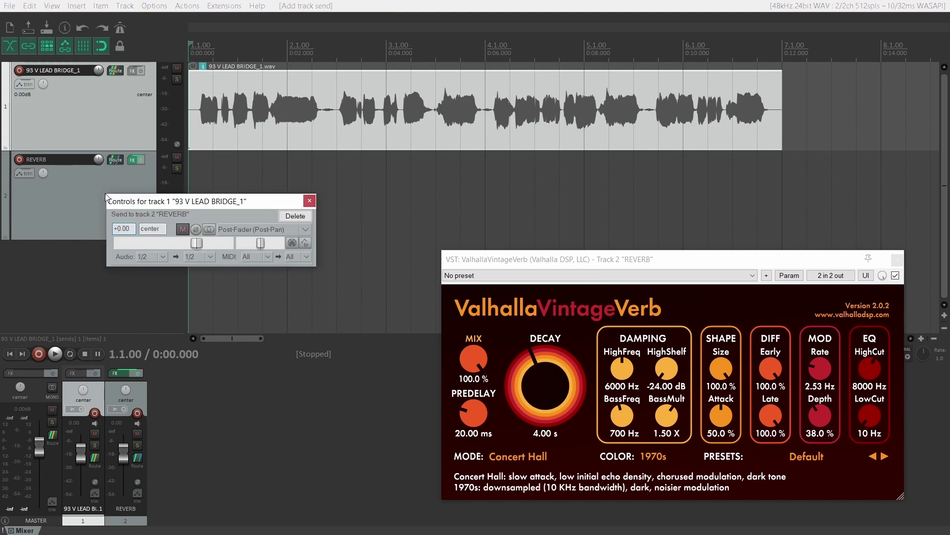
{"action": "left_click_drag", "start_coordinate": [192, 202], "coordinate": [231, 204]}
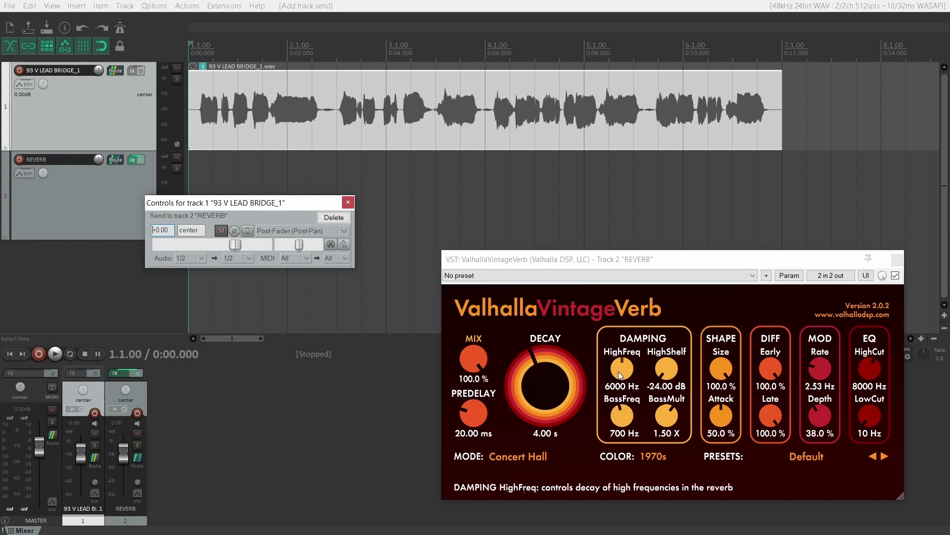
- Try lowering the send volume to -13.45 dB, then reset it to 0 dB
{"action": "left_click", "coordinate": [236, 242]}
{"action": "mouse_move", "coordinate": [240, 248]}
{"action": "left_mouse_down"}
{"action": "mouse_move", "coordinate": [198, 247]}
{"action": "mouse_move", "coordinate": [232, 253]}
{"action": "mouse_move", "coordinate": [234, 246]}
{"action": "left_mouse_up"}
{"action": "double_click", "coordinate": [233, 246]}
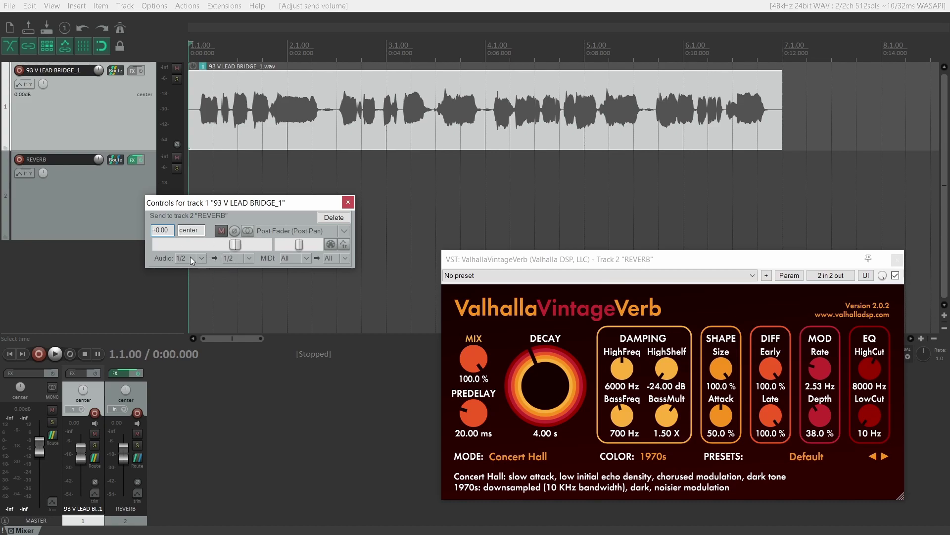
{"action": "left_click_drag", "start_coordinate": [235, 241], "coordinate": [208, 245]}
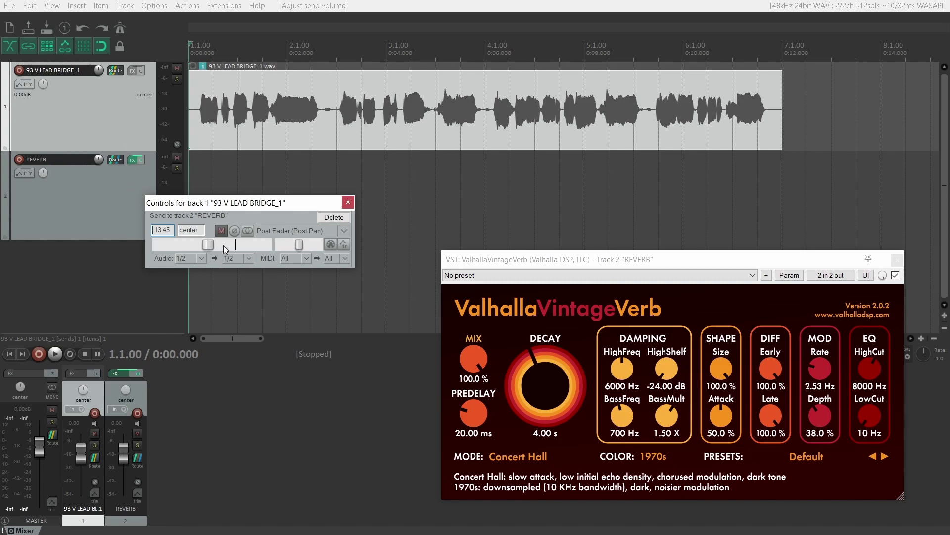
{"action": "double_click", "coordinate": [210, 242]}
- Try the send's mute, phase and mono options and view its send modes, keeping Post-Fader (Post-Pan)
{"action": "left_click", "coordinate": [220, 231]}
{"action": "left_click", "coordinate": [236, 232]}
{"action": "left_click", "coordinate": [250, 230]}
{"action": "left_click", "coordinate": [281, 232]}
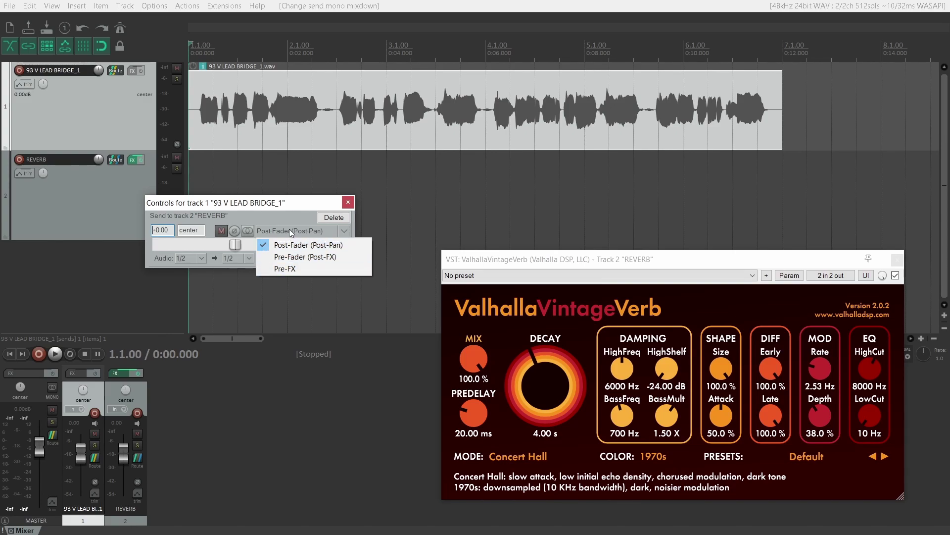
{"action": "left_click", "coordinate": [253, 239]}
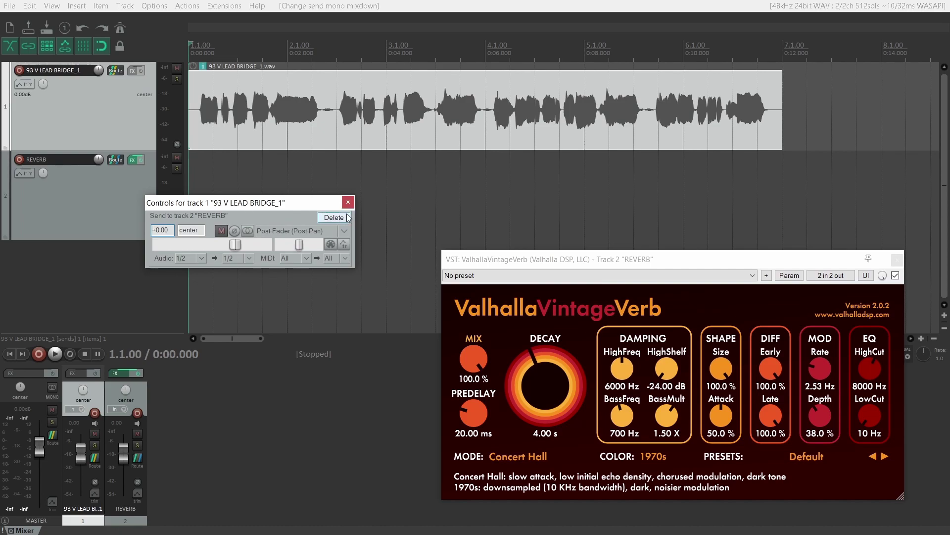
- Try panning the send to 100% right, reset it to center, and close the send controls
{"action": "left_click", "coordinate": [301, 244]}
{"action": "left_click_drag", "start_coordinate": [281, 243], "coordinate": [330, 251]}
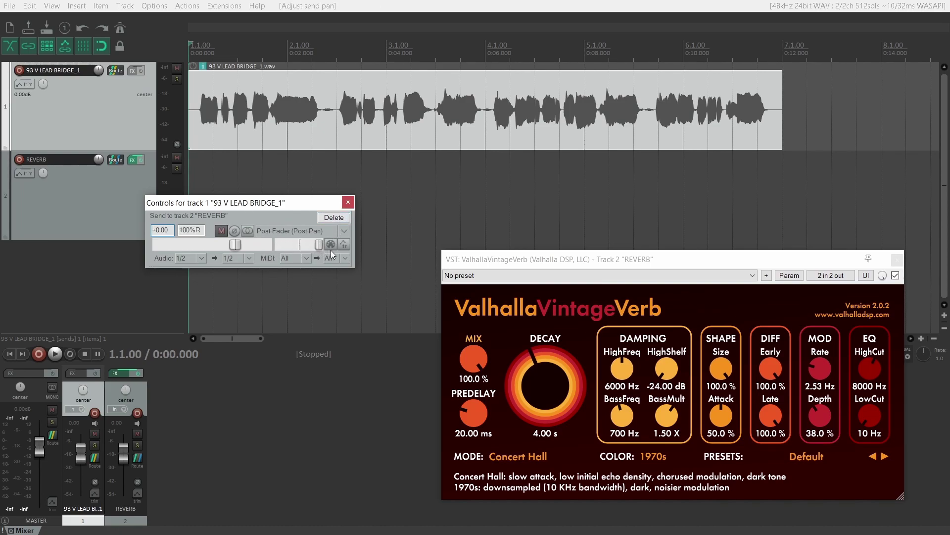
{"action": "double_click", "coordinate": [317, 245]}
{"action": "left_click", "coordinate": [348, 202]}
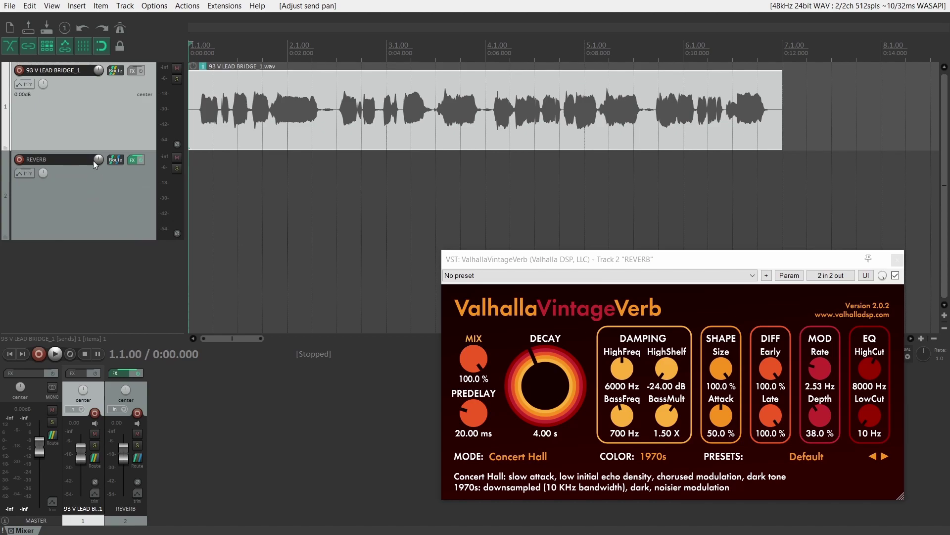
- Lower the REVERB track's volume to -inf dB and color the track light red (255, 128, 128)
{"action": "left_click_drag", "start_coordinate": [123, 444], "coordinate": [123, 495]}
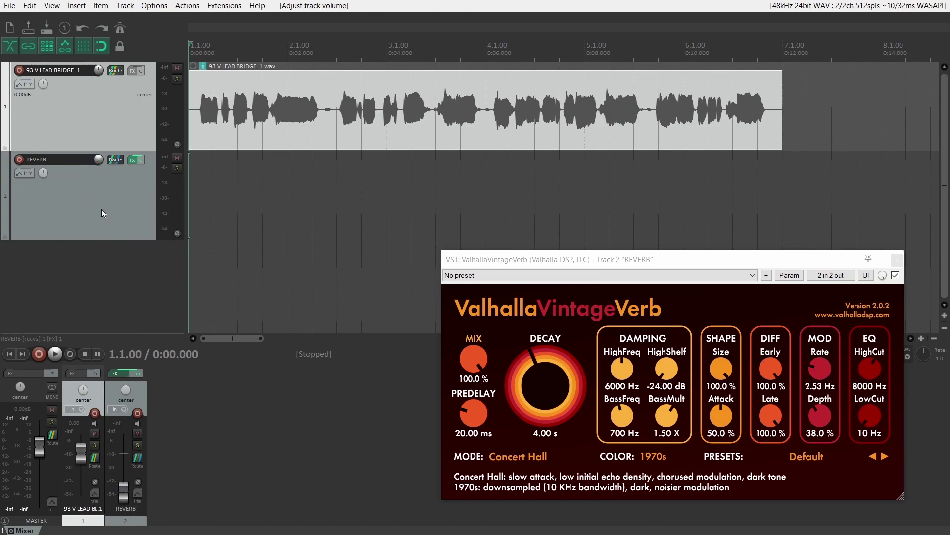
{"action": "double_click", "coordinate": [102, 214]}
{"action": "left_click", "coordinate": [279, 180]}
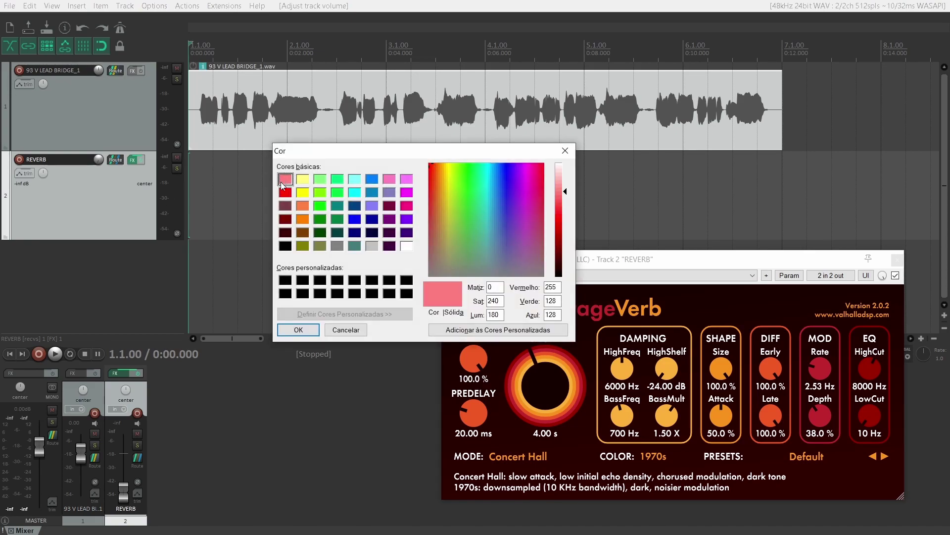
{"action": "left_click", "coordinate": [299, 329]}
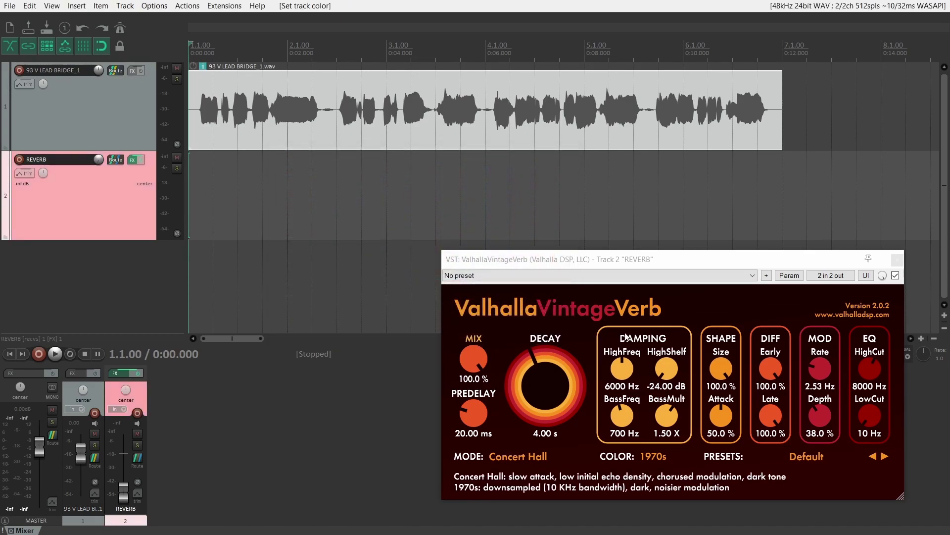
- Color the 93 V LEAD BRIDGE_1 track light cyan
{"action": "double_click", "coordinate": [105, 129]}
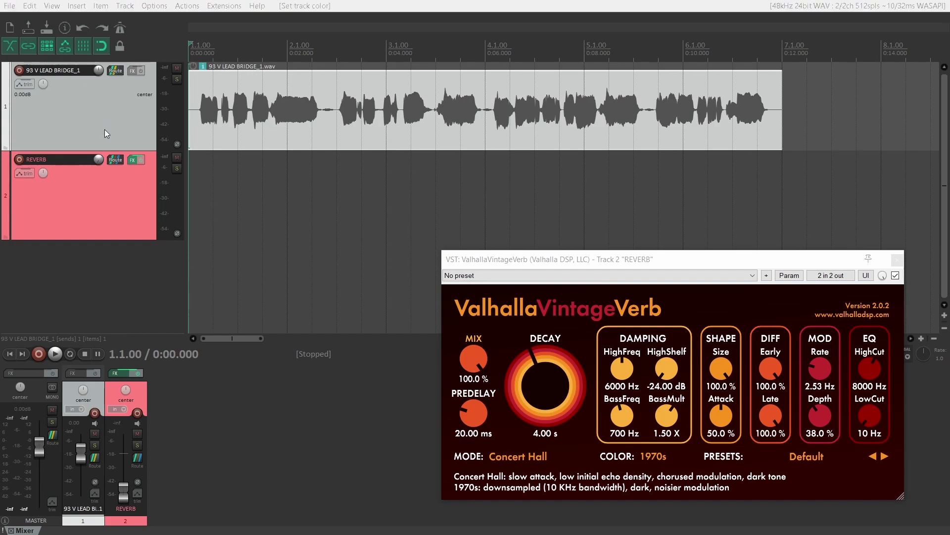
{"action": "left_click", "coordinate": [357, 181]}
{"action": "left_click", "coordinate": [298, 330]}
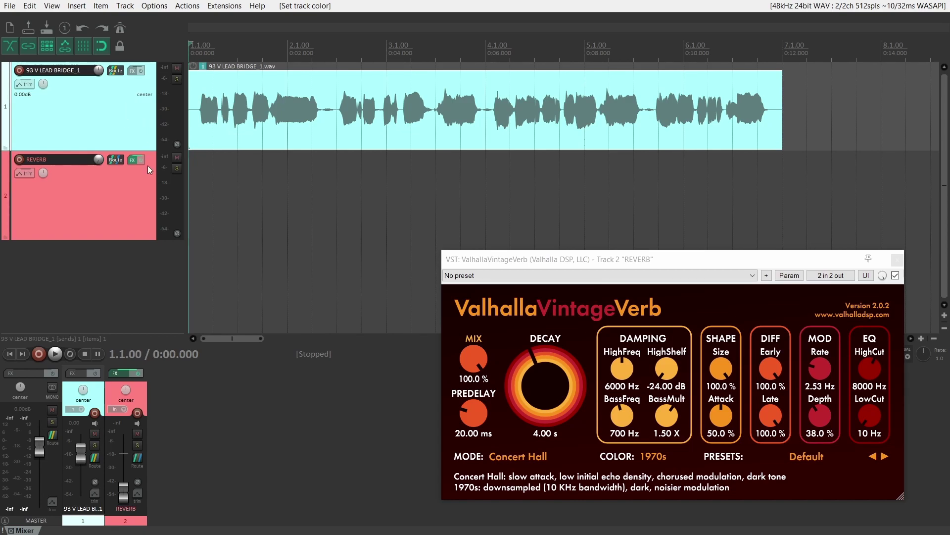
- Raise the REVERB track's volume to about -8.8 dB and play the project from the start
{"action": "left_click", "coordinate": [136, 195]}
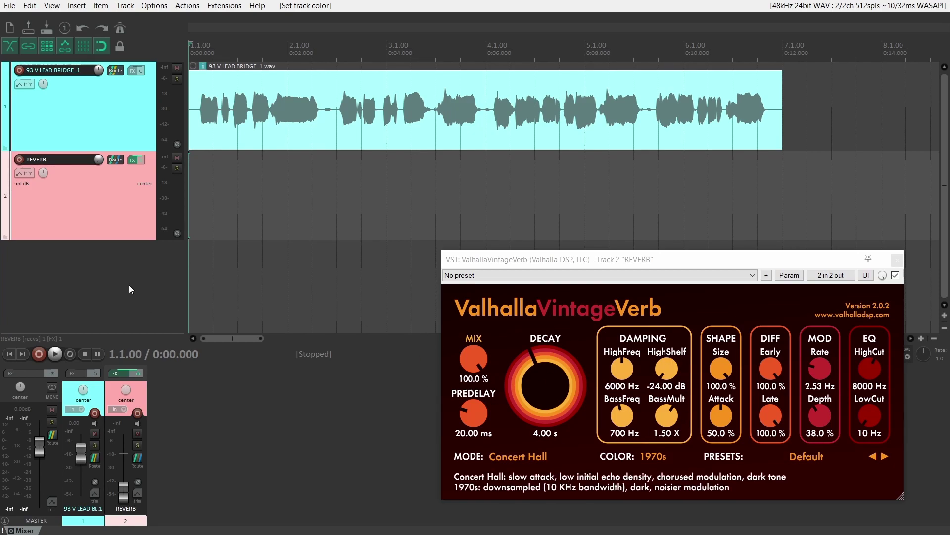
{"action": "left_click_drag", "start_coordinate": [127, 494], "coordinate": [123, 470]}
{"action": "key", "text": "space"}
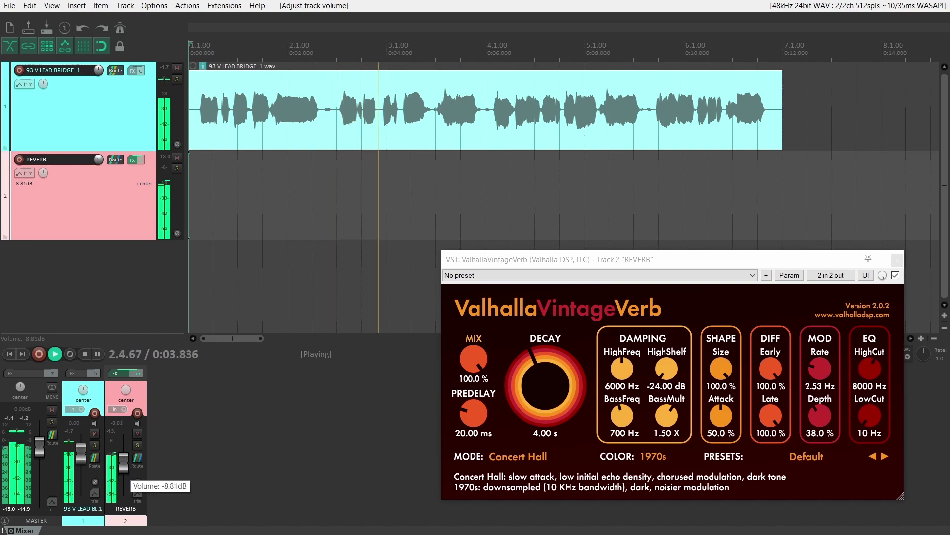
- Lower the REVERB track's volume to about -11.5 dB and stop playback
{"action": "key", "text": "space"}
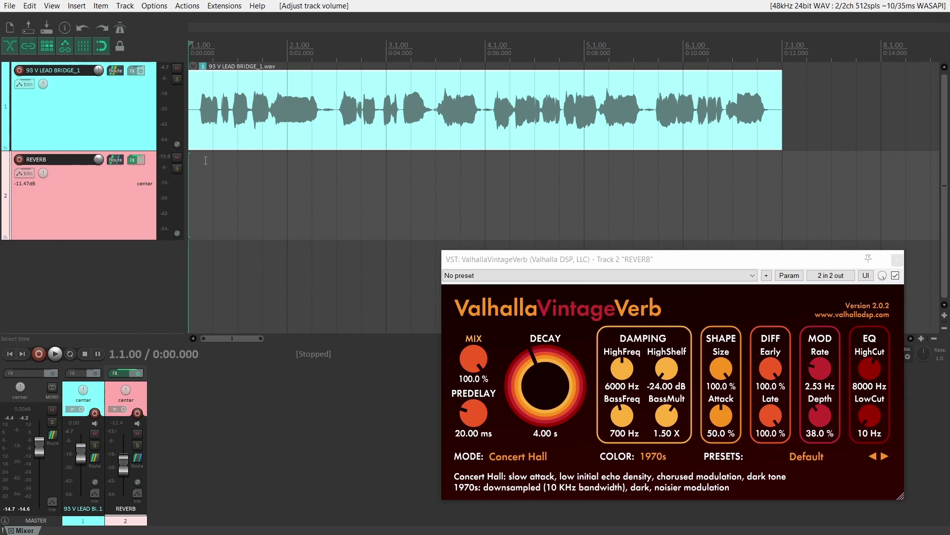
- Add three empty tracks and move the REVERB track below them
{"action": "scroll", "coordinate": [116, 275], "scroll_direction": "down", "scroll_amount": 2}
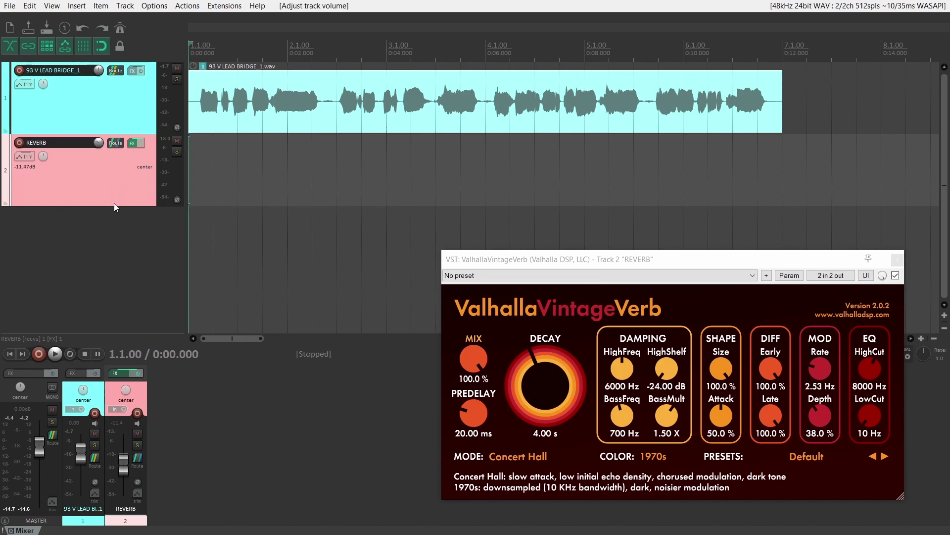
{"action": "double_click", "coordinate": [96, 251]}
{"action": "double_click", "coordinate": [106, 305]}
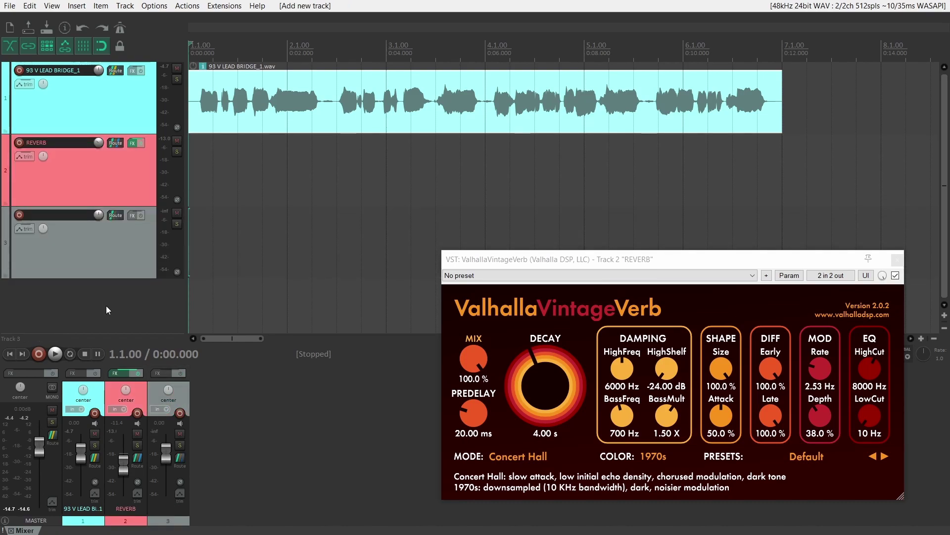
{"action": "double_click", "coordinate": [123, 314]}
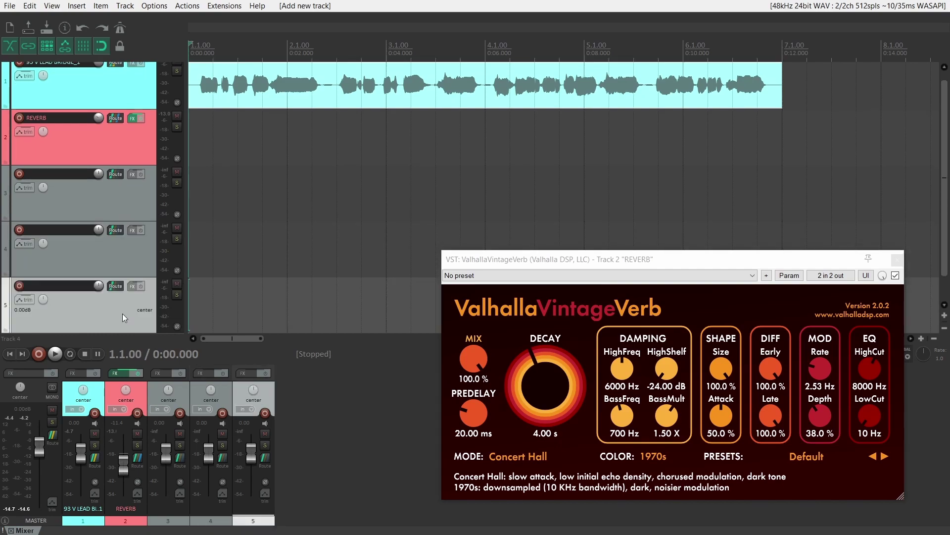
{"action": "left_click_drag", "start_coordinate": [134, 132], "coordinate": [91, 313]}
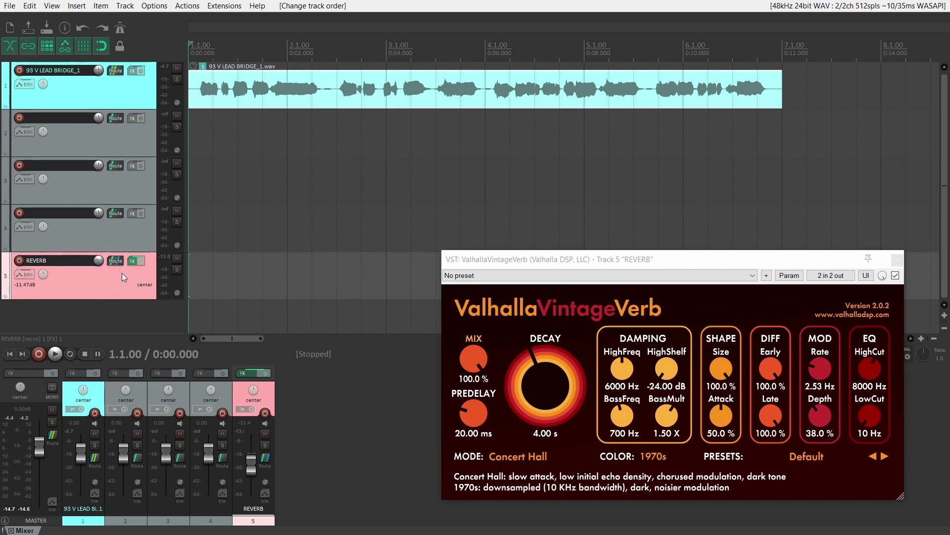
- Lower the REVERB track's receive from 93 V LEAD BRIDGE_1 to -inf dB and reset the REVERB track's volume to 0 dB
{"action": "mouse_move", "coordinate": [115, 263]}
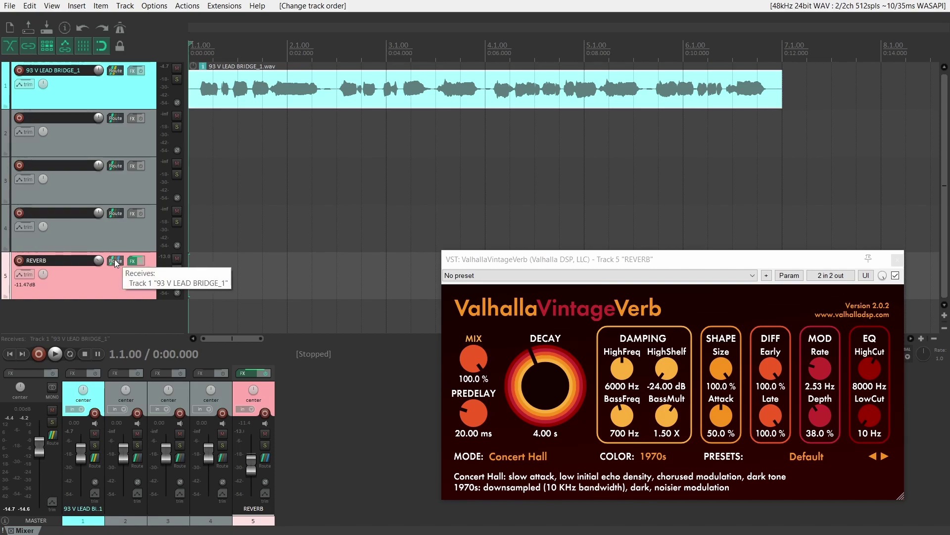
{"action": "left_click", "coordinate": [112, 262]}
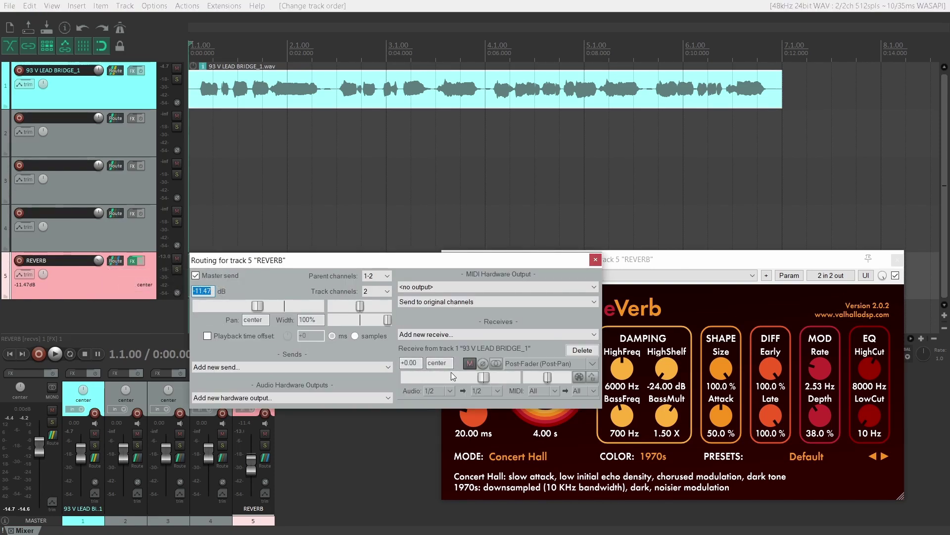
{"action": "left_click_drag", "start_coordinate": [485, 380], "coordinate": [379, 393]}
{"action": "left_click", "coordinate": [252, 471]}
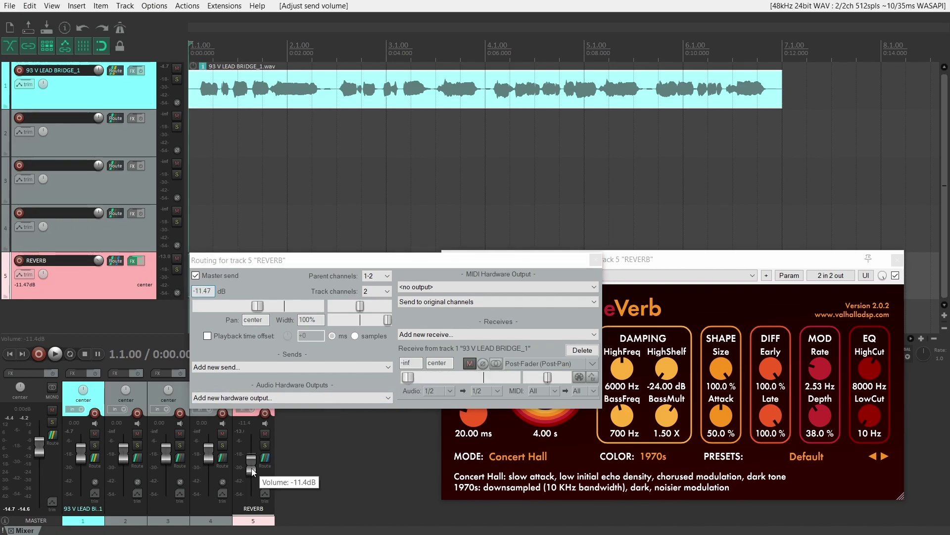
{"action": "double_click", "coordinate": [252, 472]}
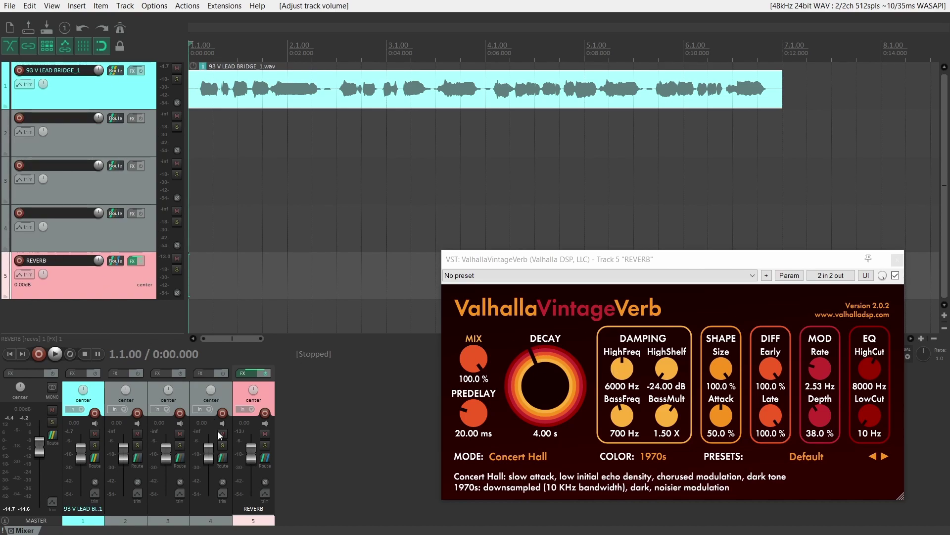
- Check the REVERB track's routing and create sends from empty tracks 2 and 3 to REVERB
{"action": "mouse_move", "coordinate": [254, 456]}
{"action": "left_click", "coordinate": [114, 262]}
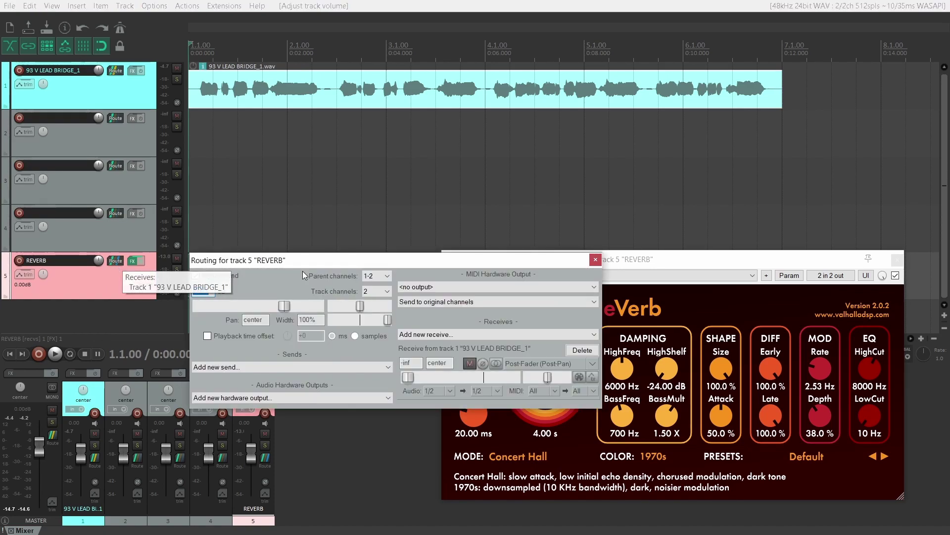
{"action": "left_click_drag", "start_coordinate": [112, 120], "coordinate": [116, 263]}
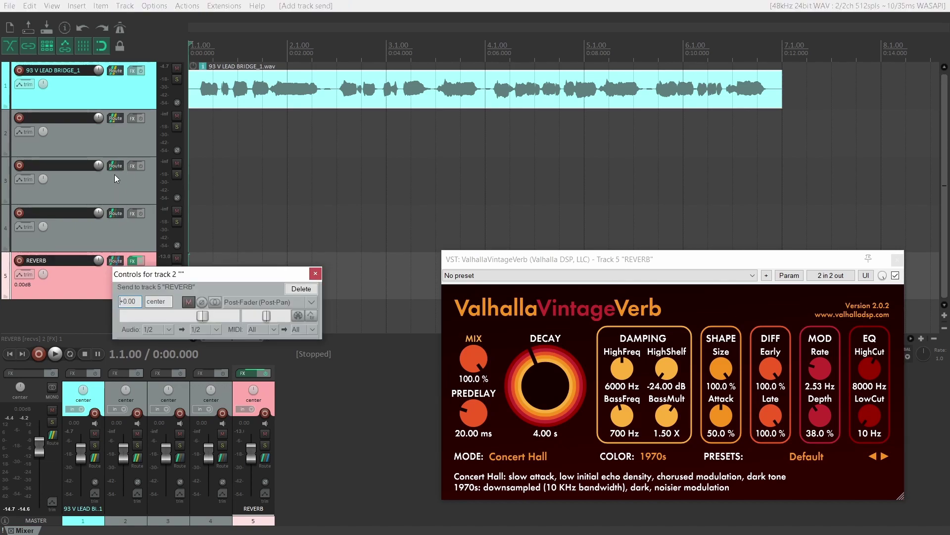
{"action": "left_click_drag", "start_coordinate": [116, 165], "coordinate": [113, 267]}
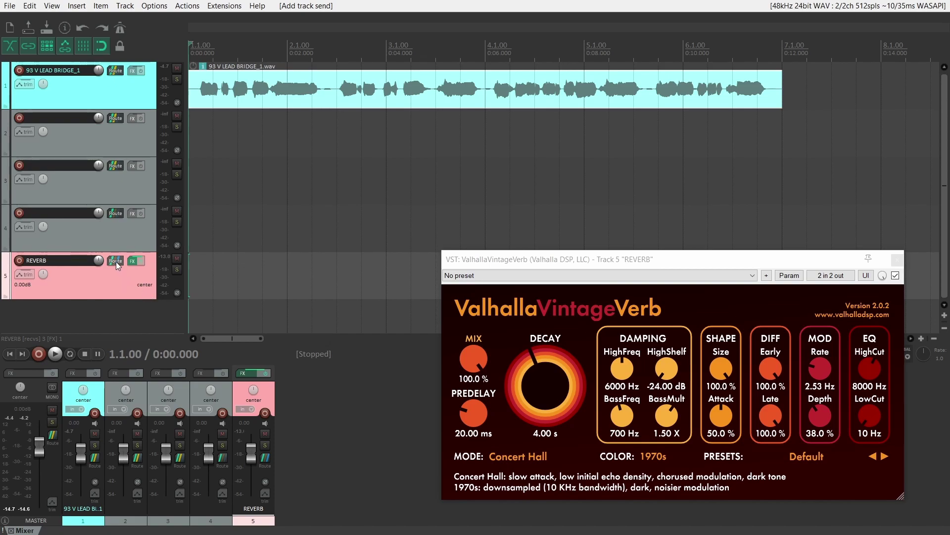
- Lower the REVERB track's receives from tracks 2 and 3 to -inf dB
{"action": "left_click", "coordinate": [117, 262]}
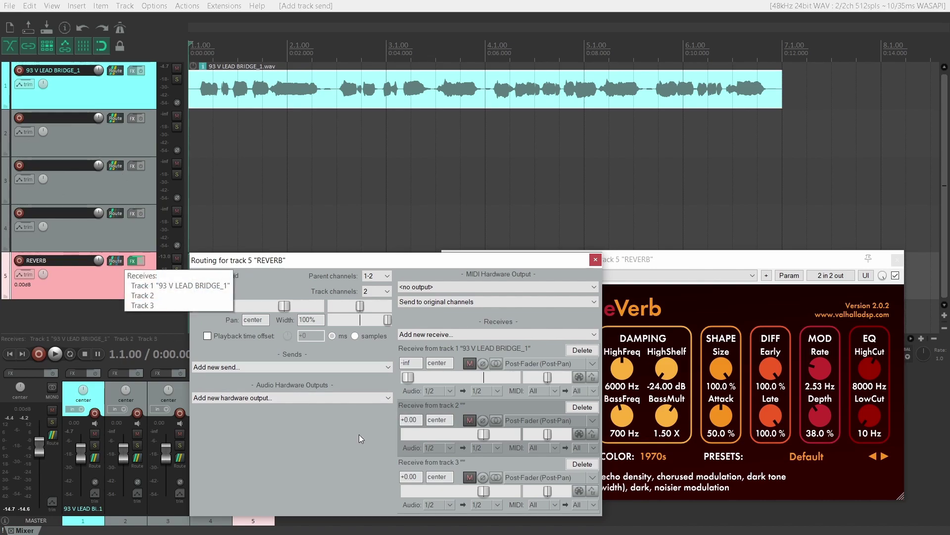
{"action": "left_click_drag", "start_coordinate": [484, 434], "coordinate": [408, 434]}
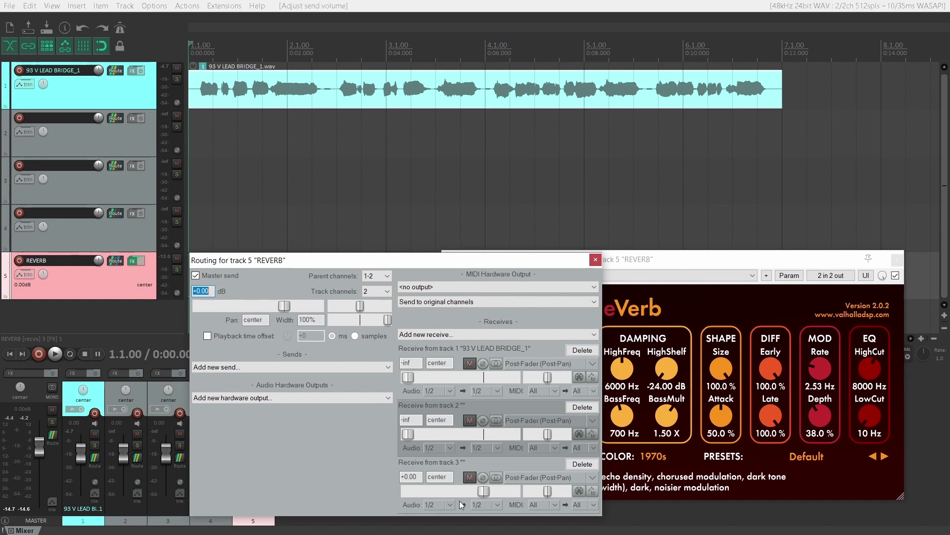
{"action": "left_click_drag", "start_coordinate": [489, 497], "coordinate": [405, 499]}
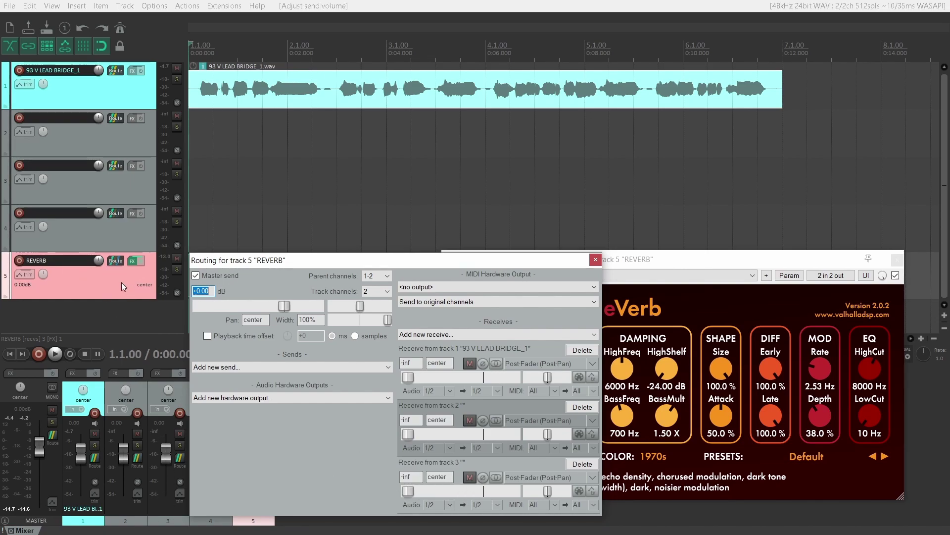
- Raise the REVERB receive levels to about -20.55 dB for track 1, -14.64 dB for track 2 and -22.68 dB for track 3
{"action": "left_click_drag", "start_coordinate": [408, 378], "coordinate": [445, 377]}
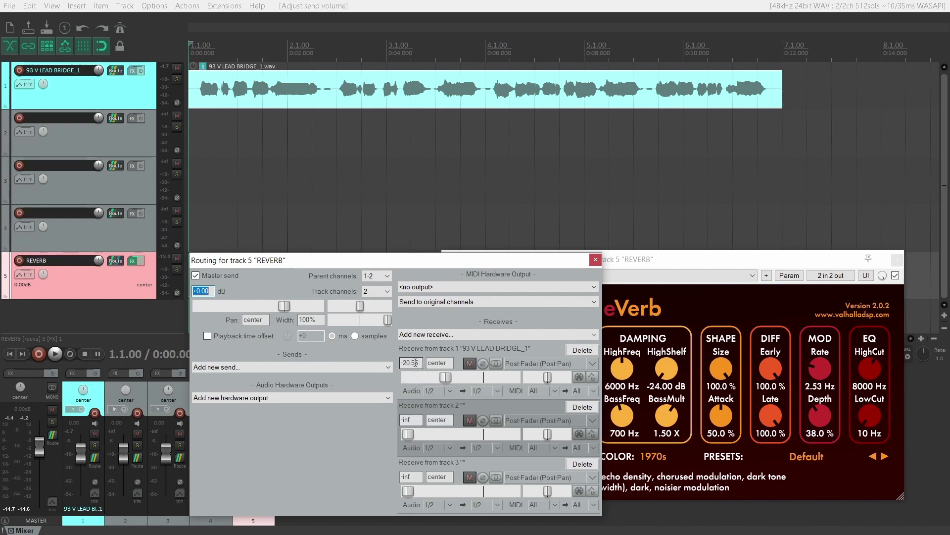
{"action": "left_click_drag", "start_coordinate": [408, 433], "coordinate": [452, 436]}
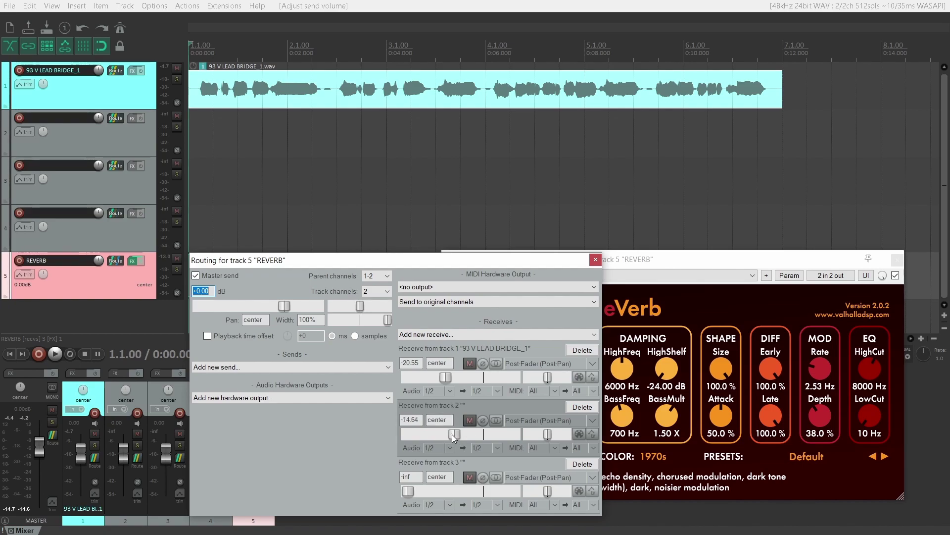
{"action": "left_click_drag", "start_coordinate": [408, 491], "coordinate": [442, 491]}
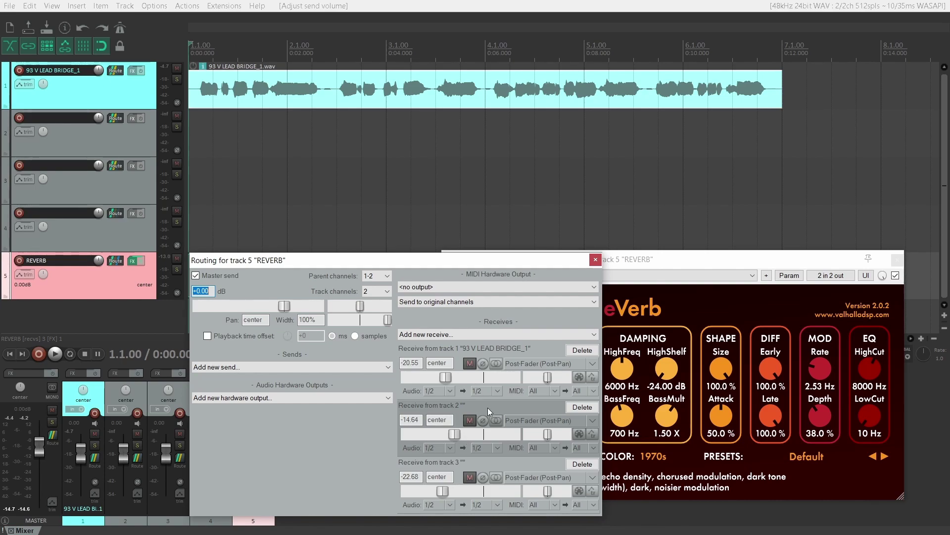
- Try muting the receive from track 1, and delete the REVERB track's receives from tracks 2 and 3
{"action": "left_click", "coordinate": [471, 364]}
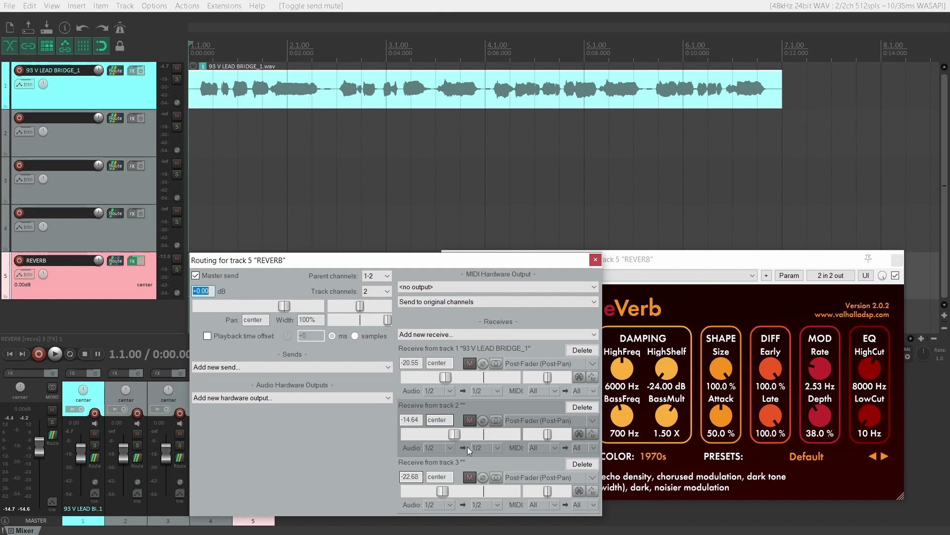
{"action": "left_click", "coordinate": [580, 409]}
{"action": "left_click", "coordinate": [580, 409]}
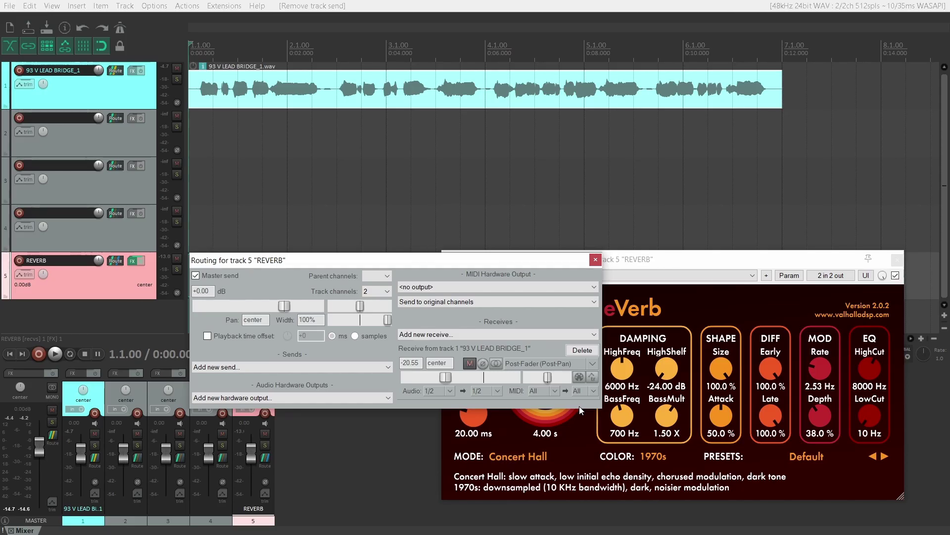